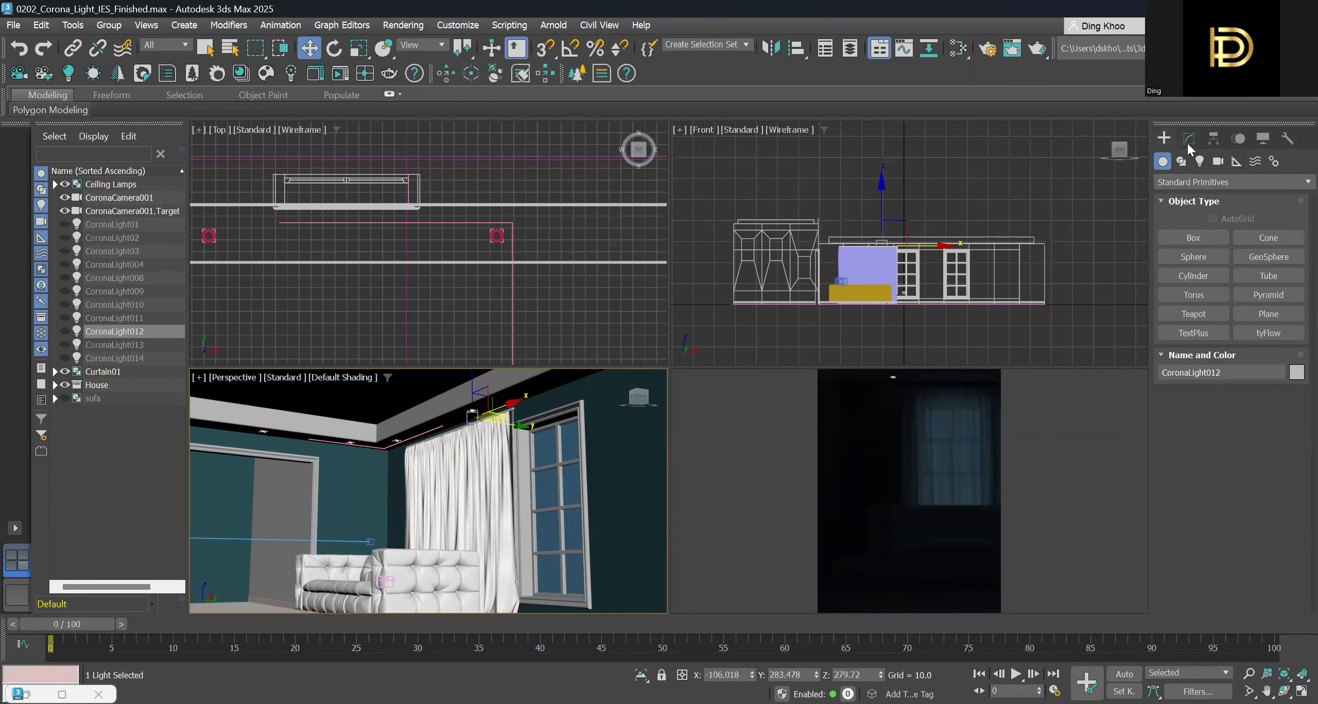
Start creating a Corona light from the Corona light category with Sphere as its shape
click(1199, 164)
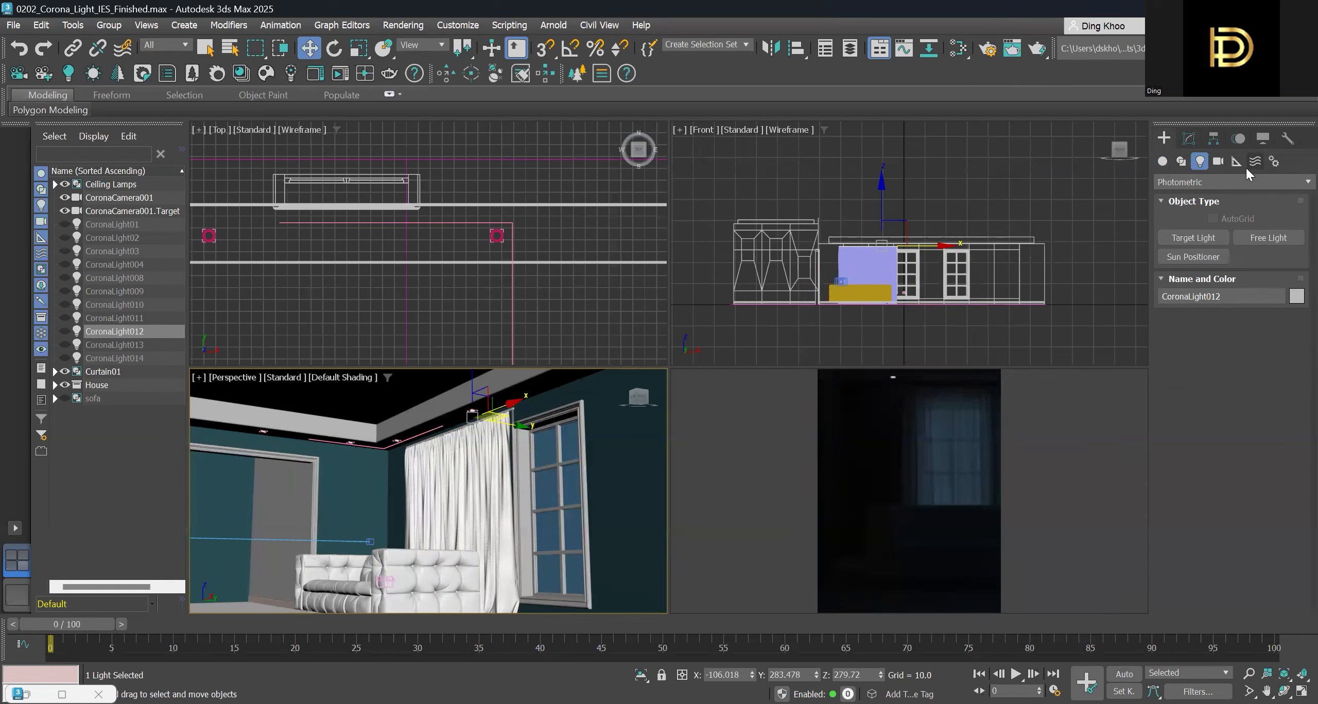
click(1235, 181)
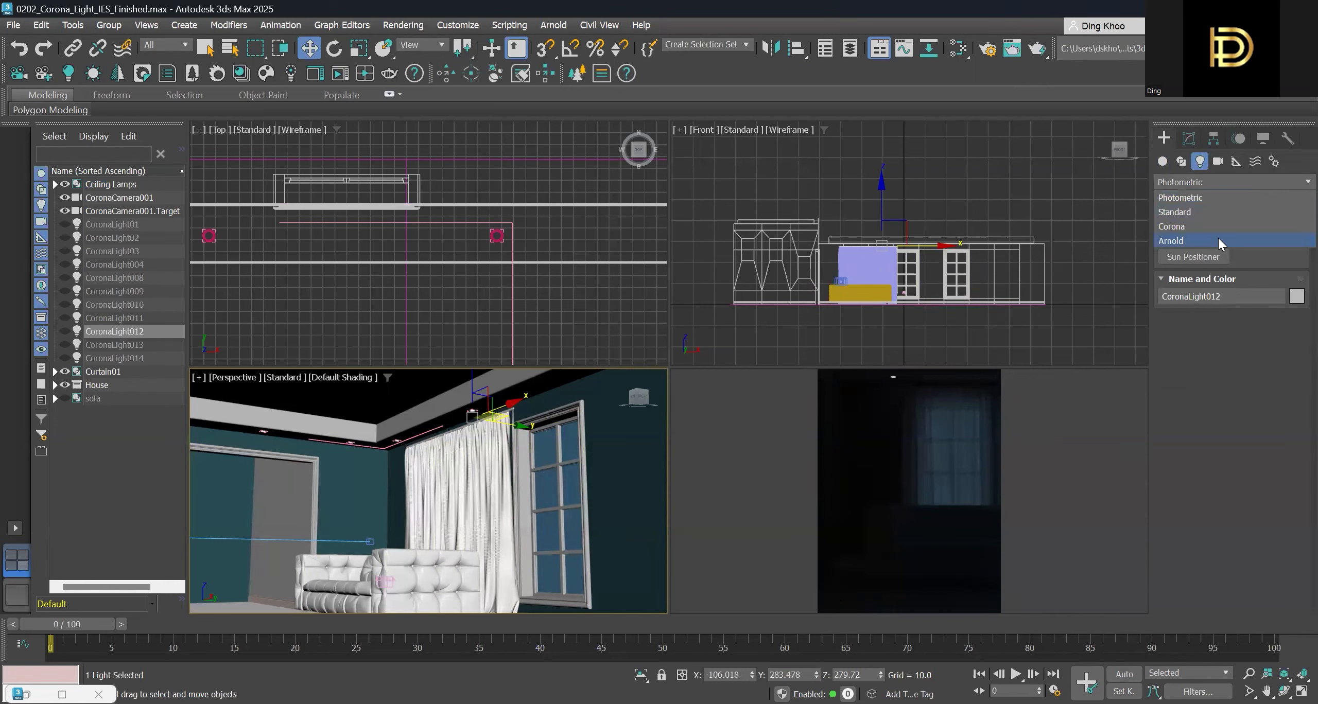
click(1218, 229)
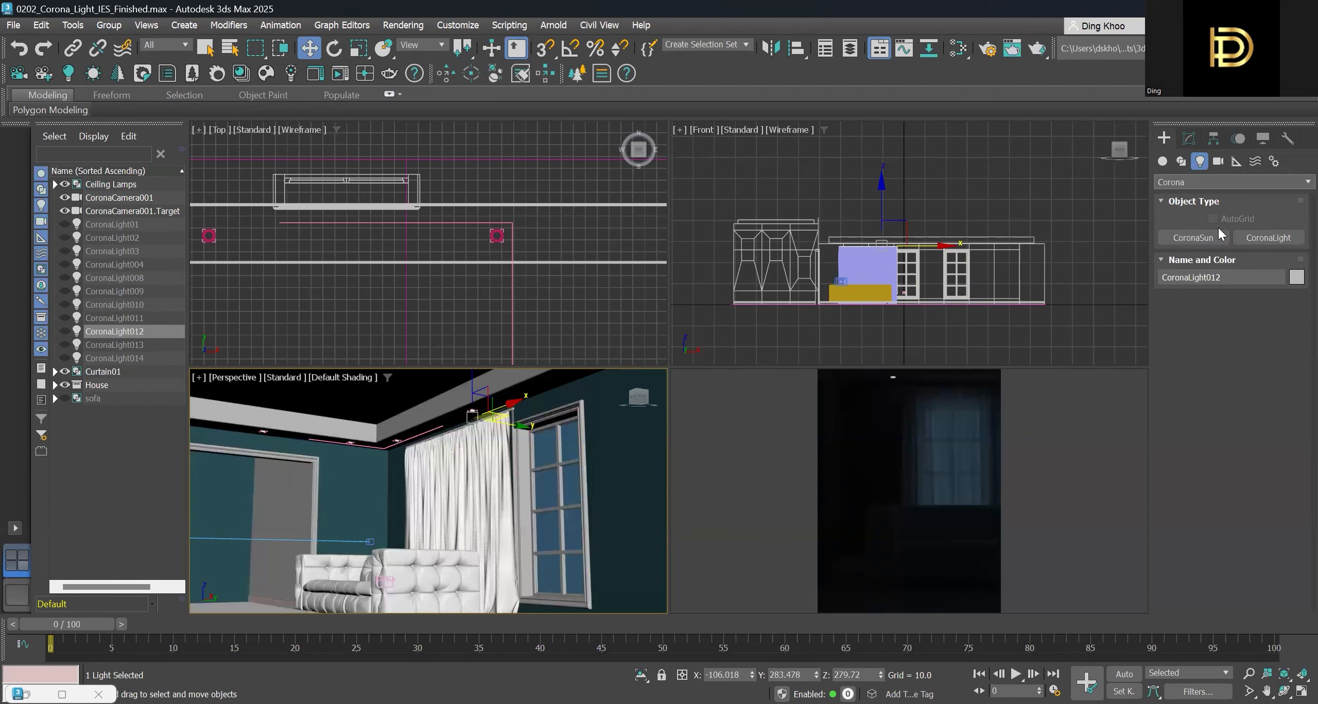
click(1258, 238)
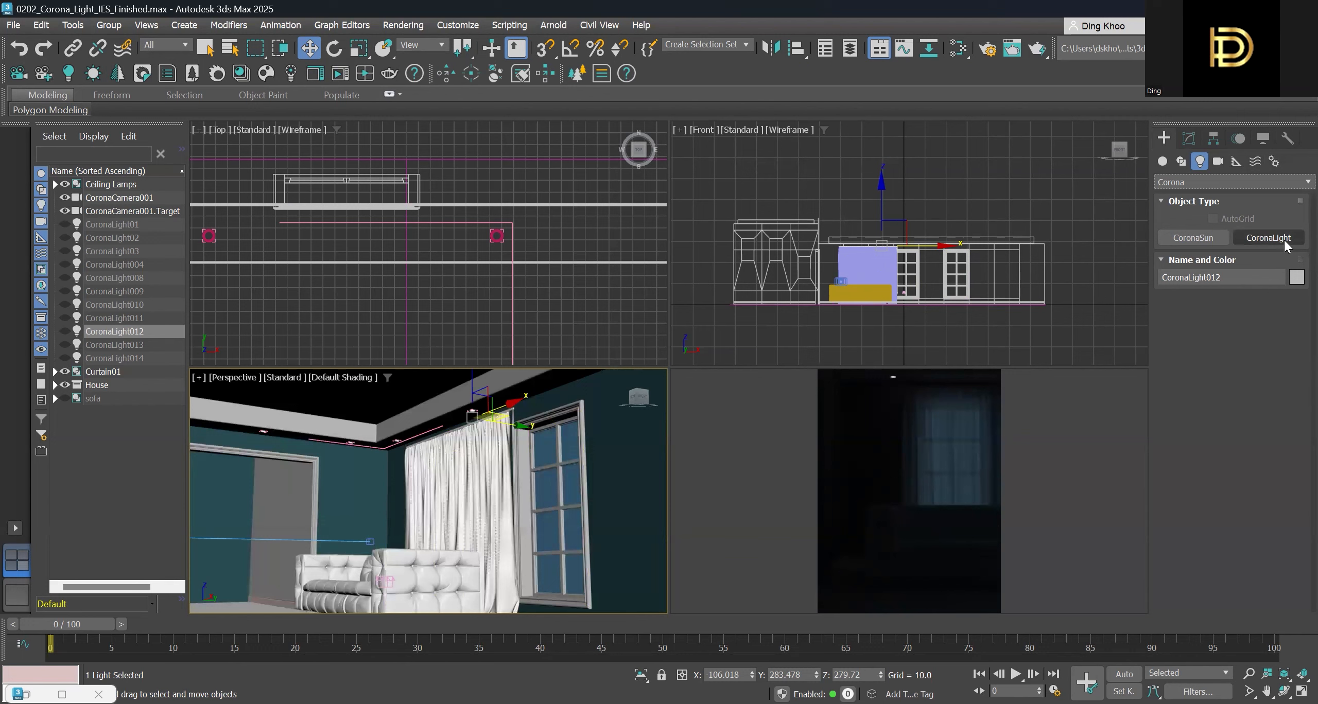
click(1286, 240)
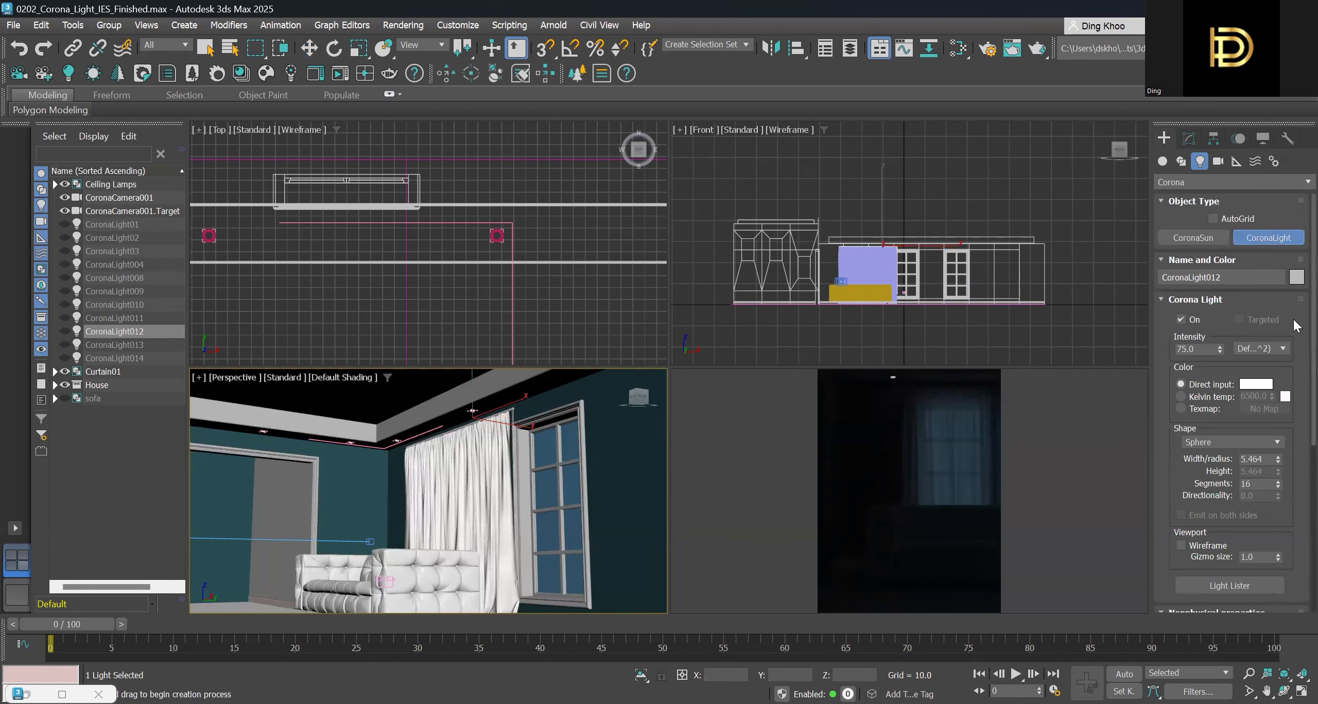
scroll(1296, 324, down, 5)
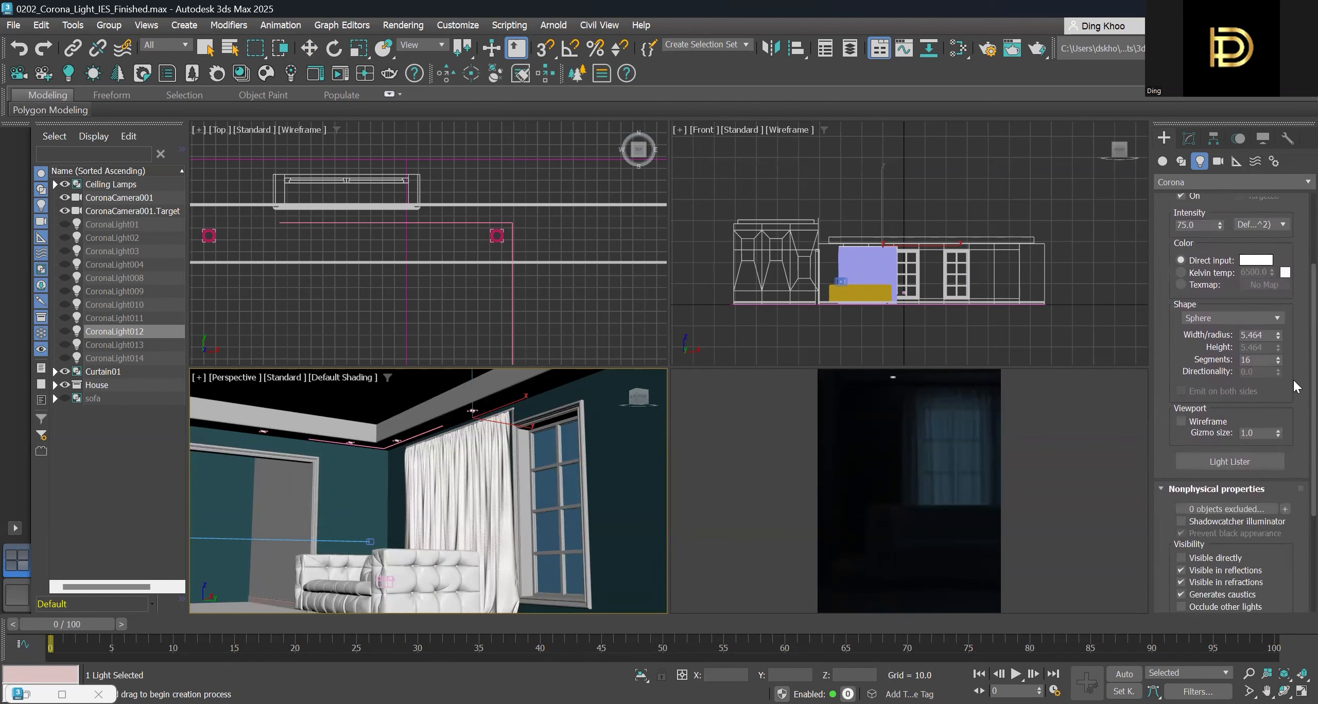
scroll(1296, 309, up, 5)
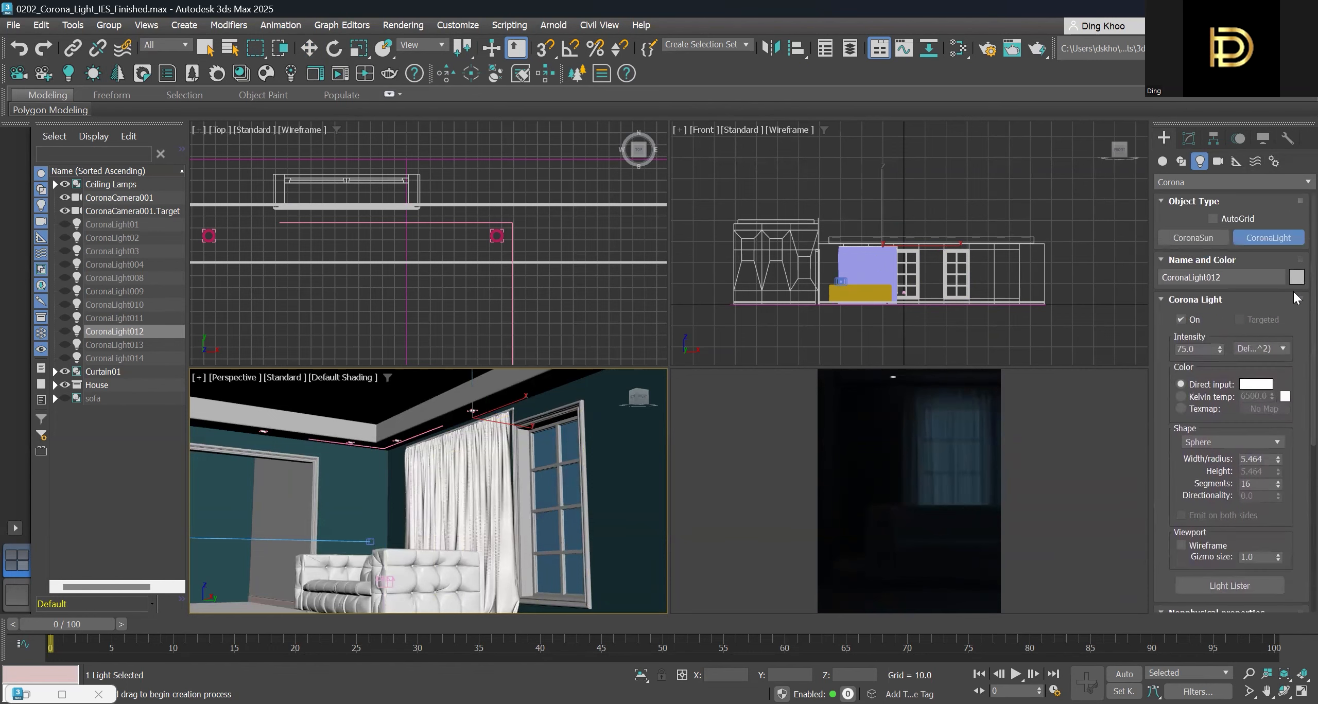
click(1279, 443)
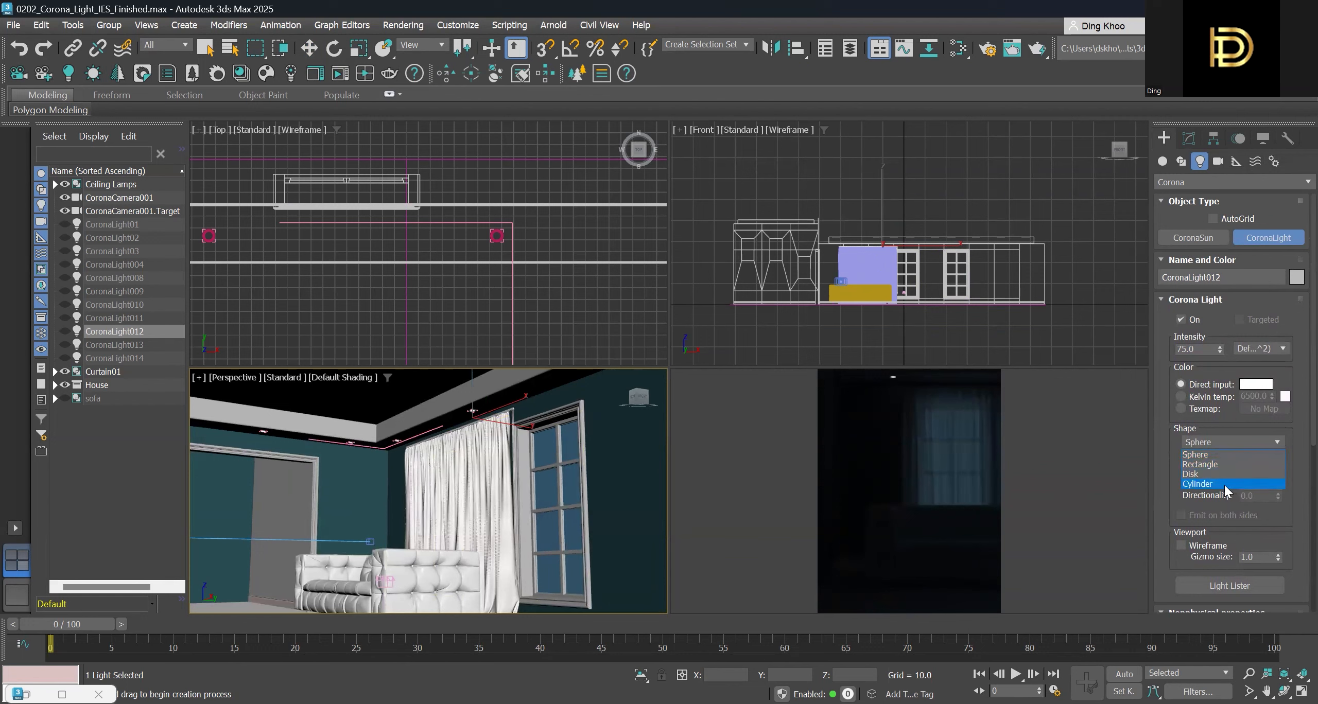
click(1219, 454)
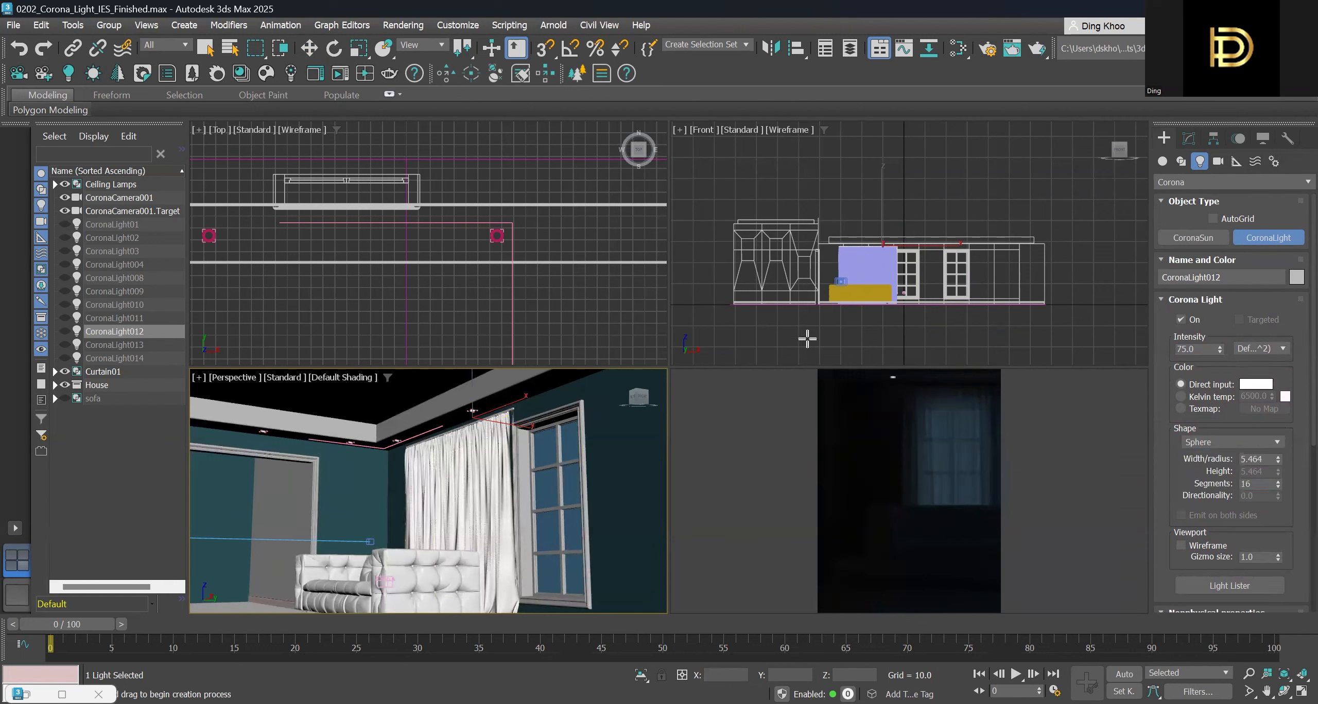
Draw a sphere light with a radius of about 5.4 over the ceiling lamp ring between the two windows in the Top view
scroll(405, 260, down, 2)
scroll(361, 272, down, 2)
middle_drag(335, 283, 518, 278)
middle_drag(376, 283, 461, 219)
scroll(445, 241, down, 3)
scroll(407, 316, up, 2)
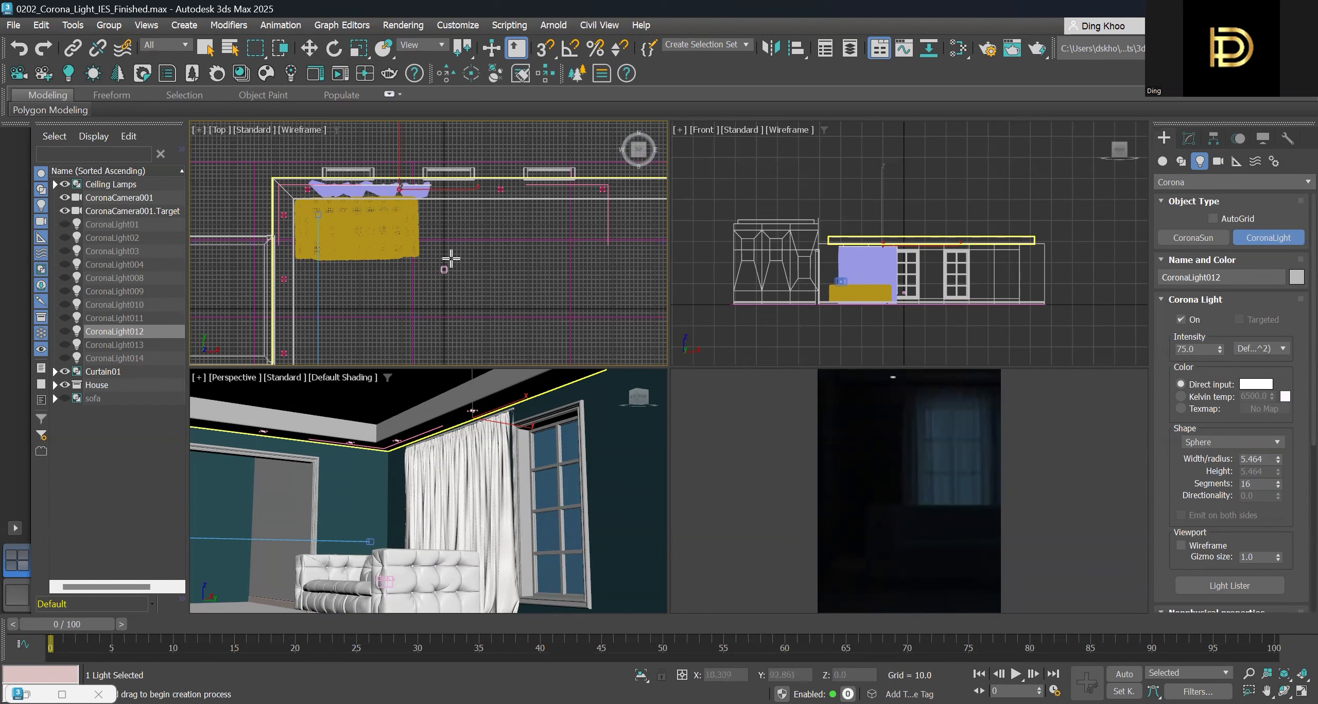
scroll(448, 259, up, 3)
middle_drag(559, 215, 475, 298)
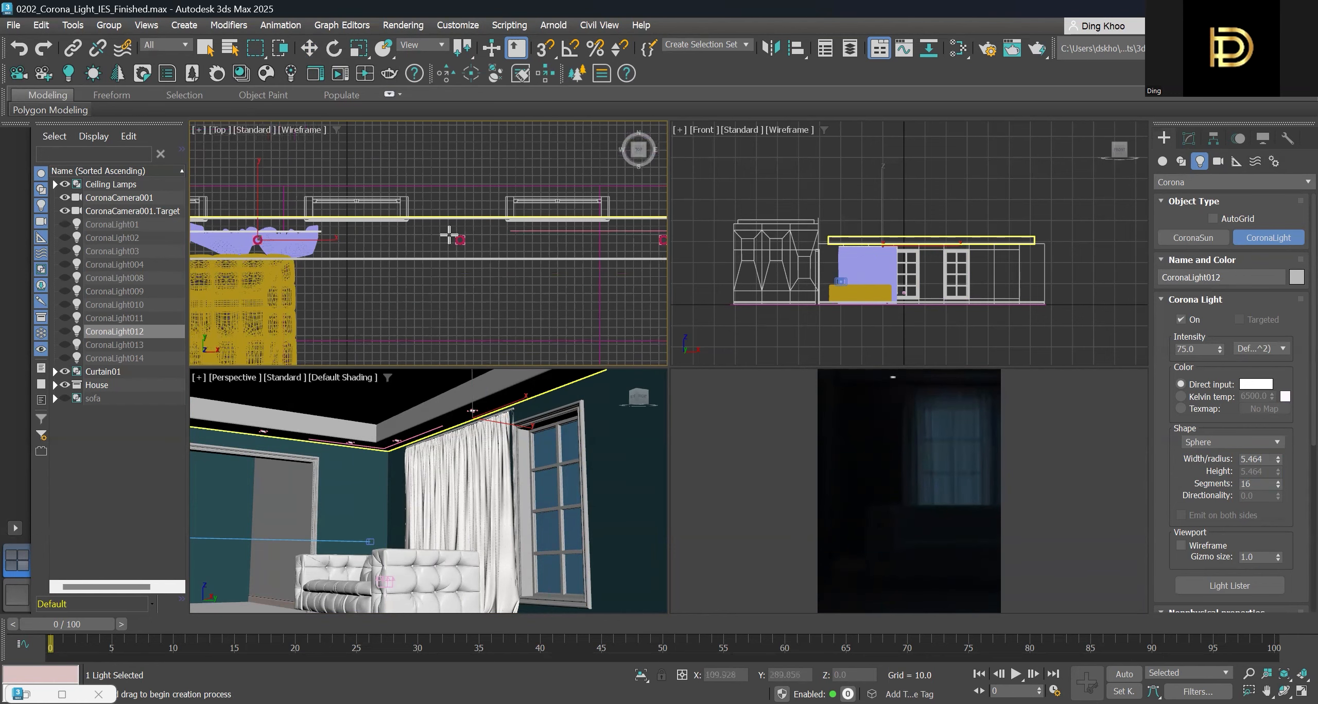
scroll(462, 238, up, 2)
scroll(462, 239, up, 7)
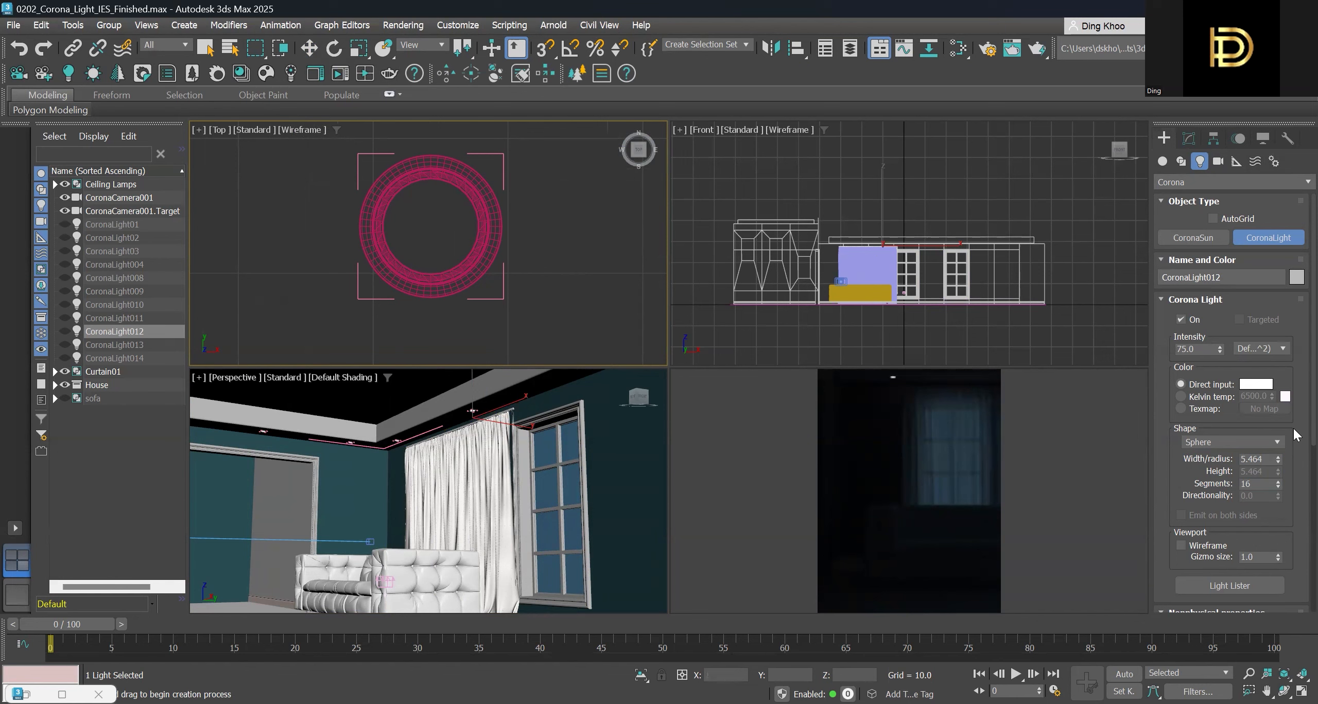
scroll(1294, 418, down, 5)
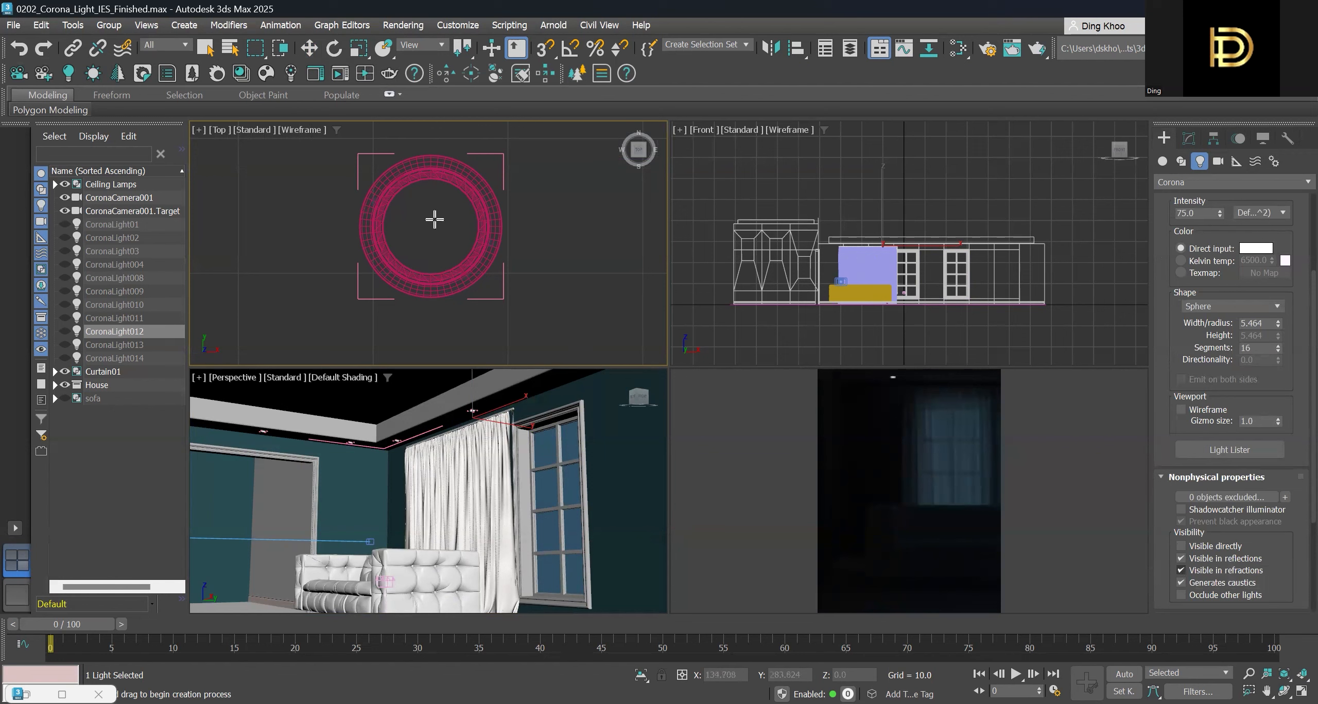
drag(429, 235, 405, 164)
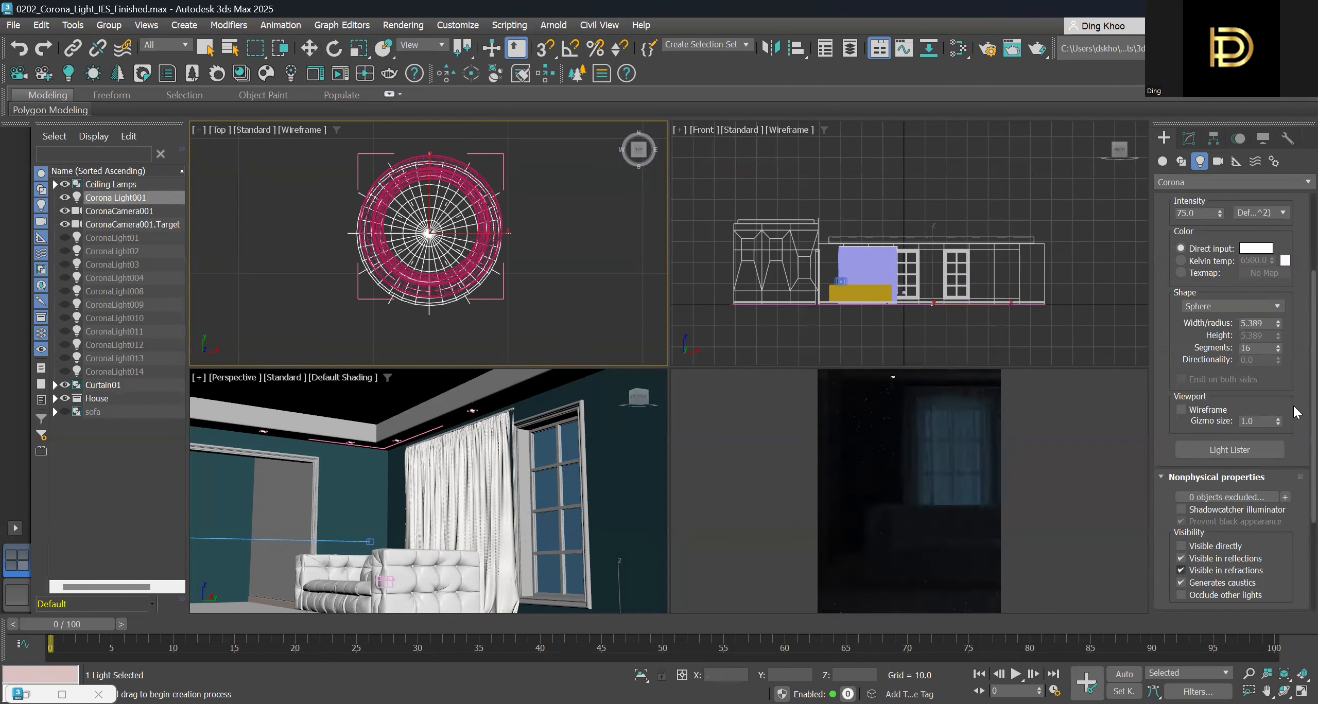
Move the new light up in the Front view to just below the ceiling, at a Z height of about 283.4
scroll(1295, 411, up, 5)
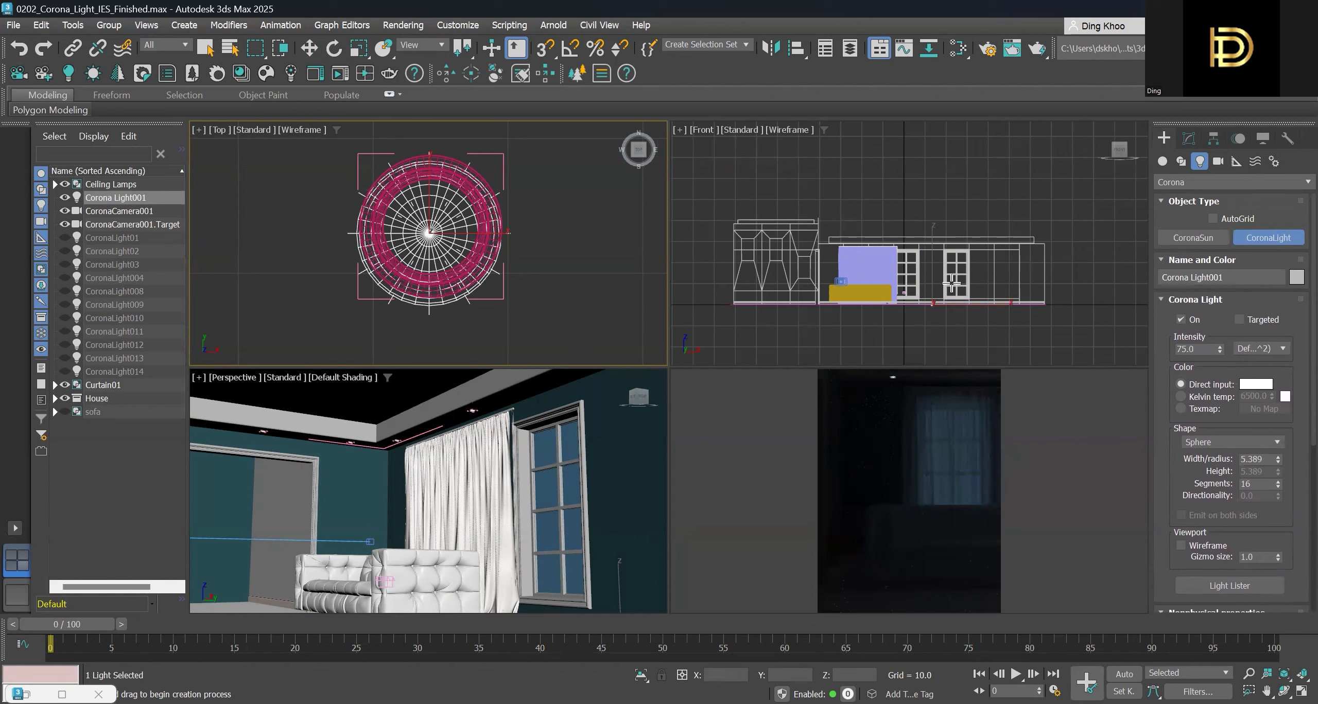
key(w)
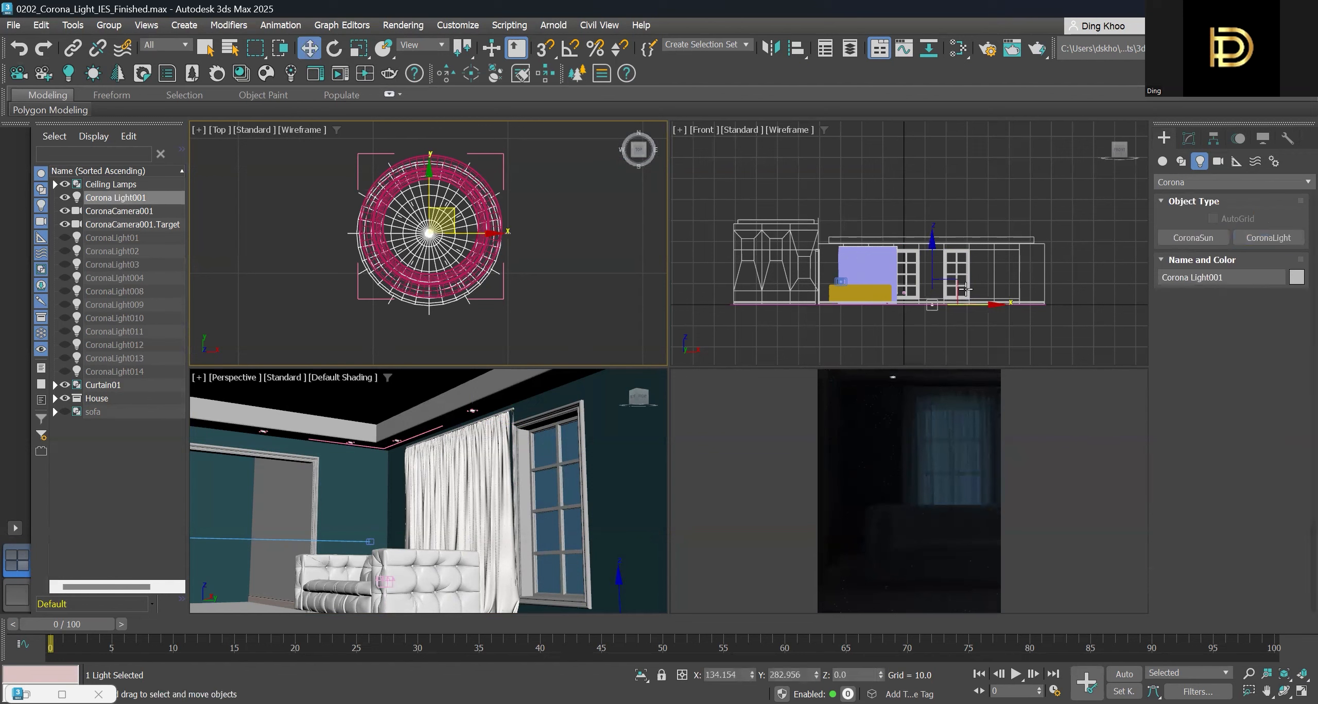
scroll(901, 288, up, 2)
scroll(898, 283, up, 3)
drag(898, 281, 900, 220)
scroll(871, 327, up, 5)
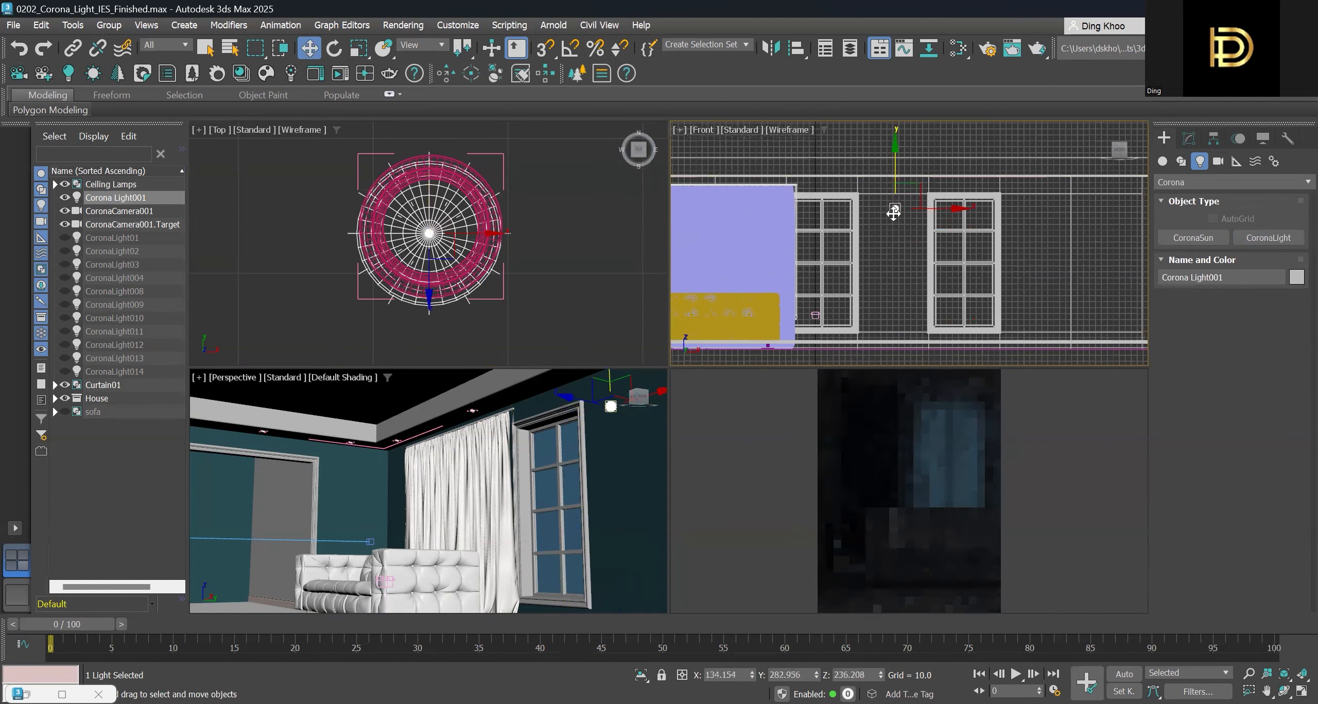
scroll(858, 283, up, 4)
drag(859, 281, 867, 168)
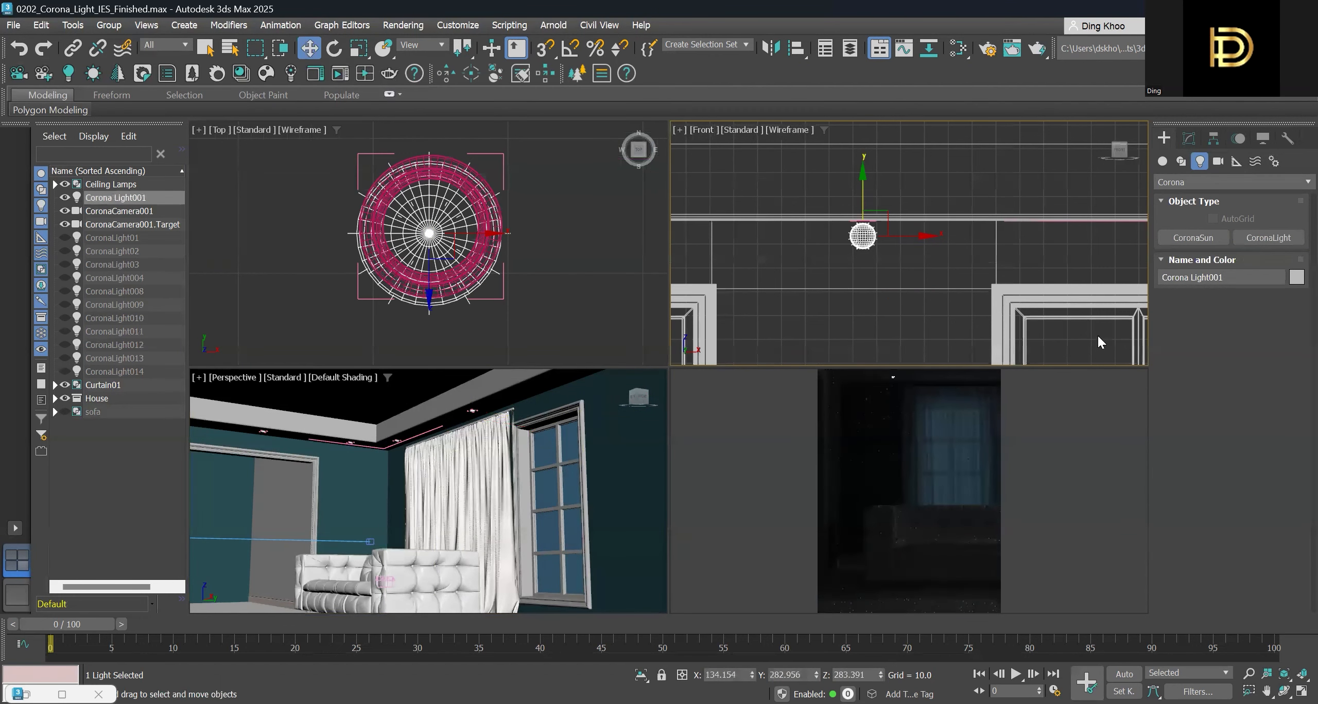
Open the IES profile selection for the new light and look through the profiles in the Corona ies folder
click(1188, 139)
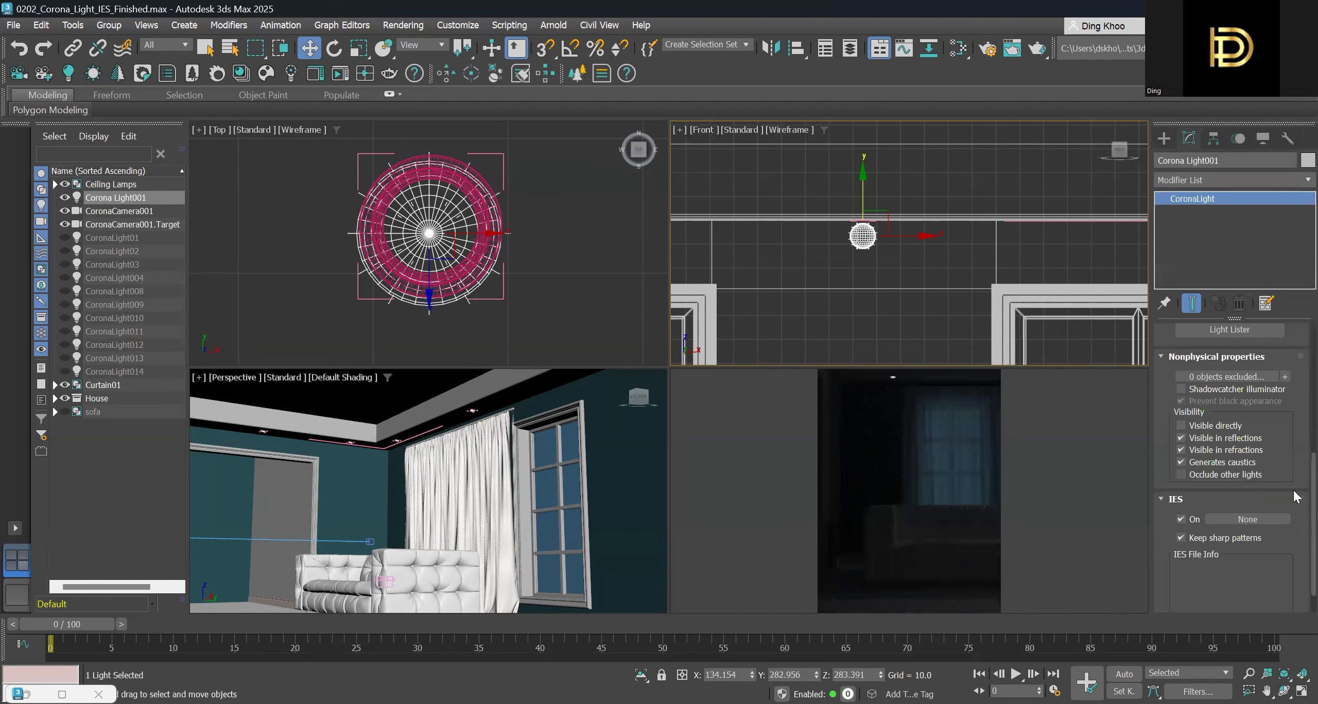
scroll(1298, 490, down, 1)
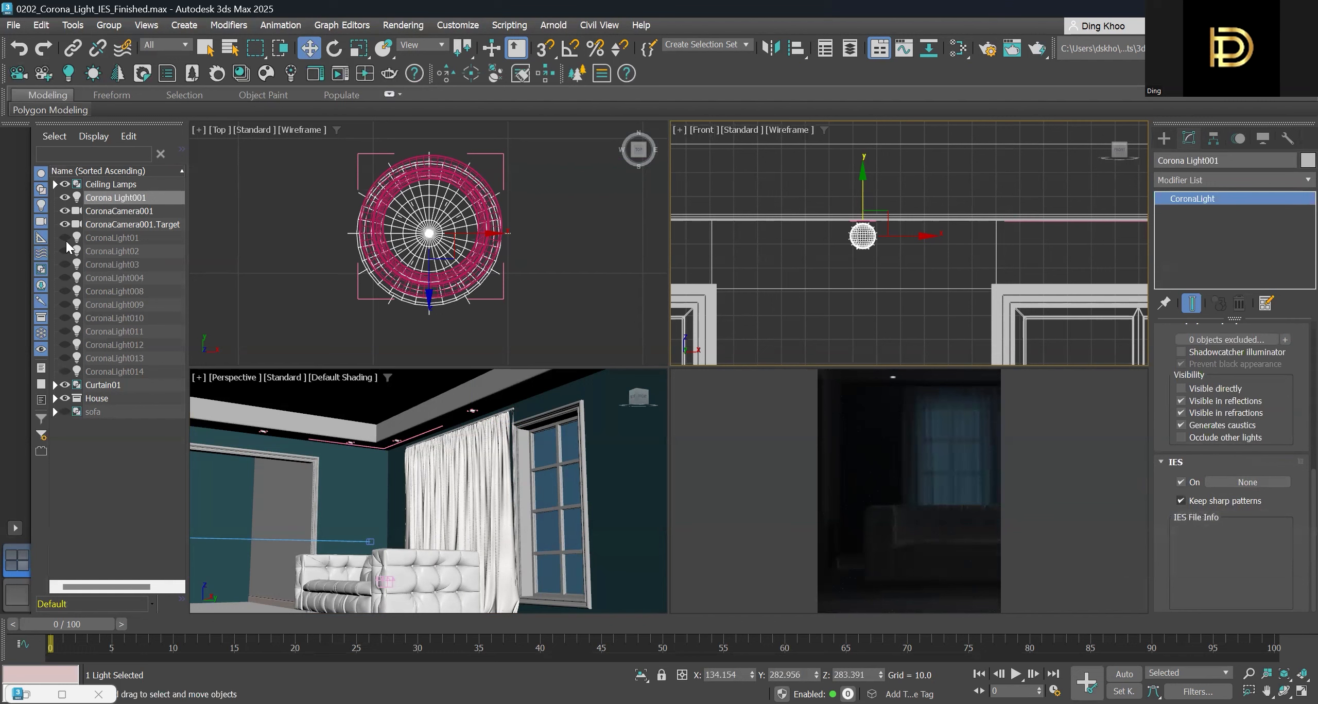
click(1243, 483)
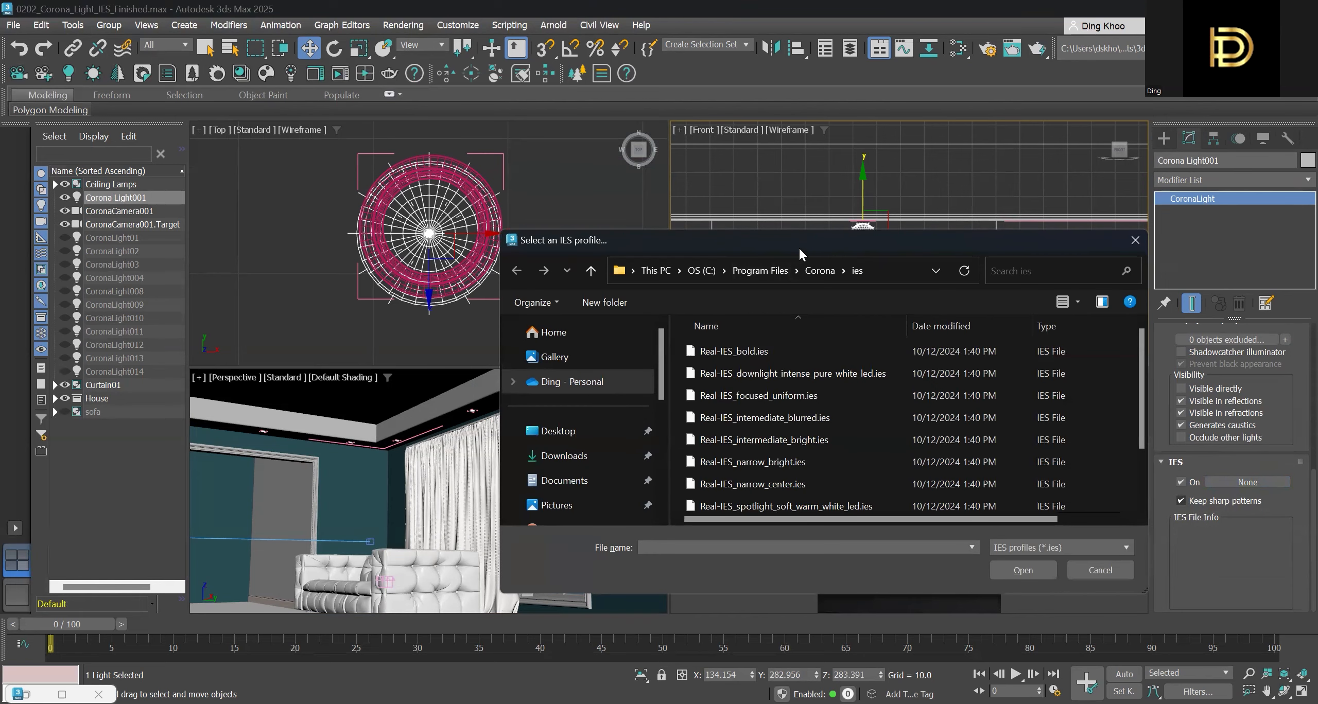
drag(796, 245, 747, 223)
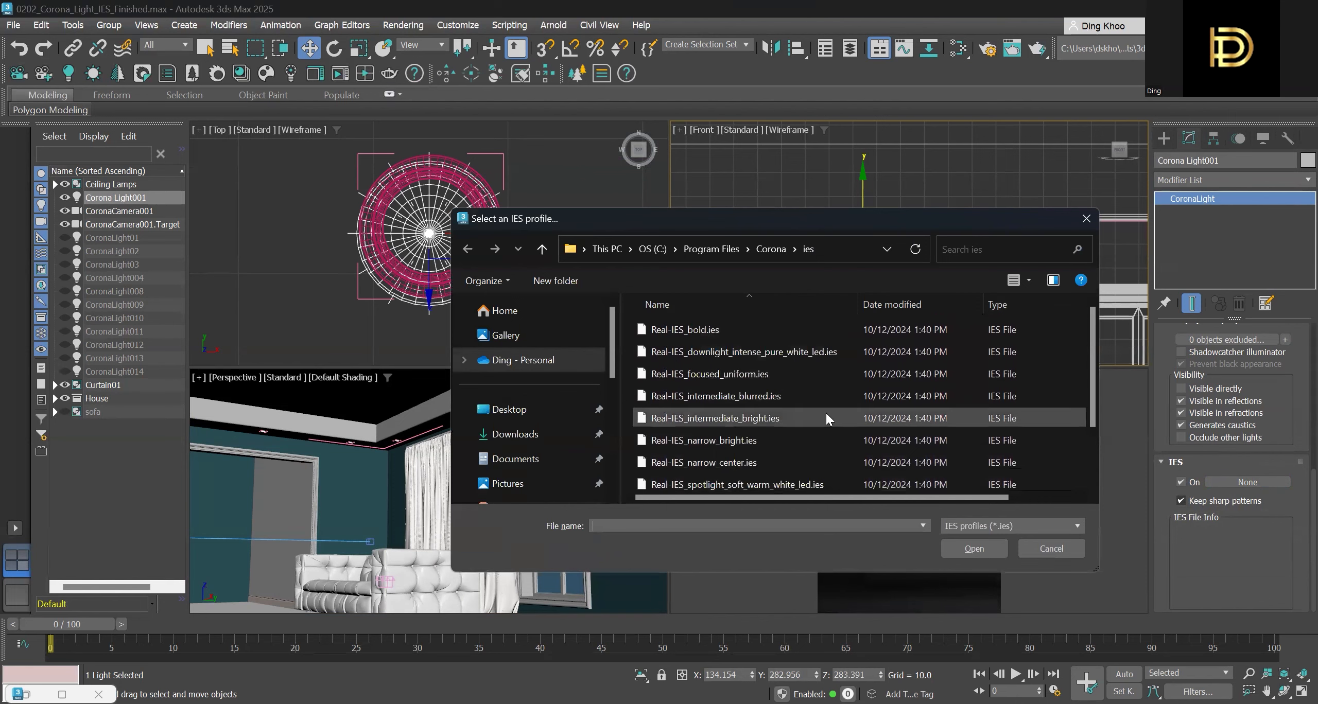
scroll(803, 422, down, 1)
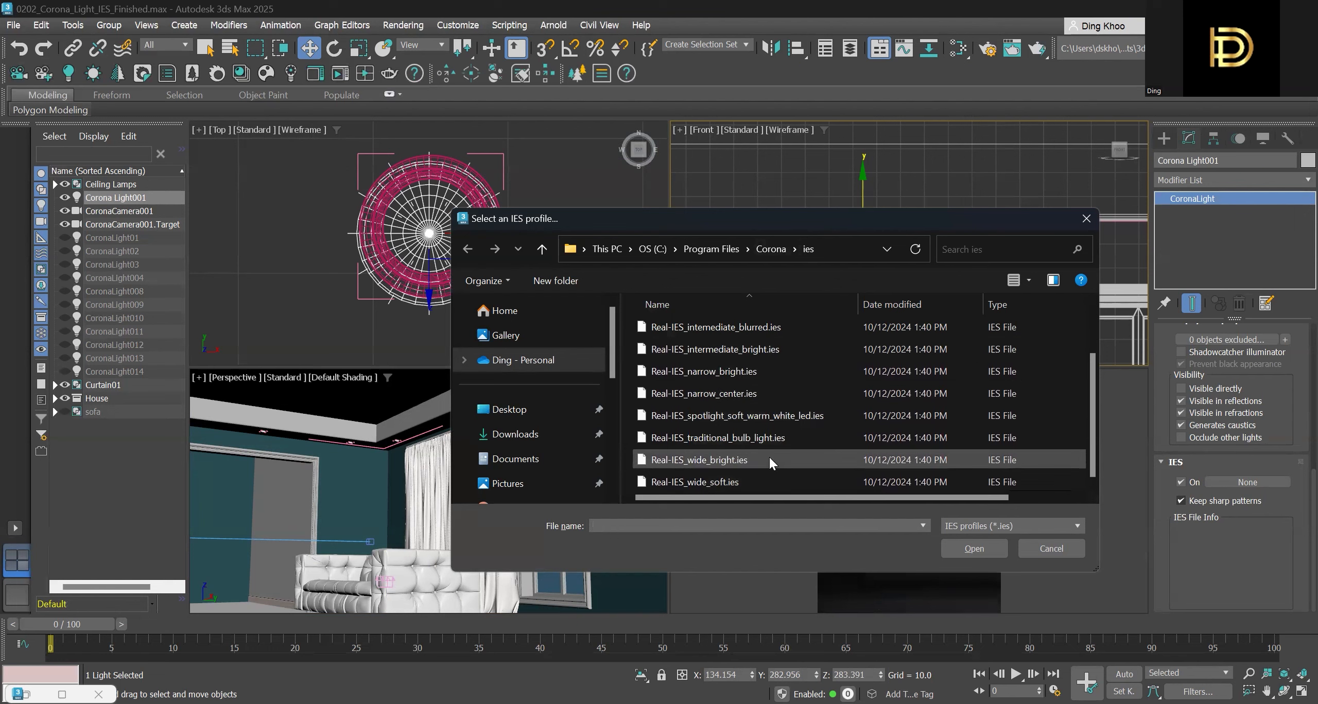
scroll(731, 407, up, 1)
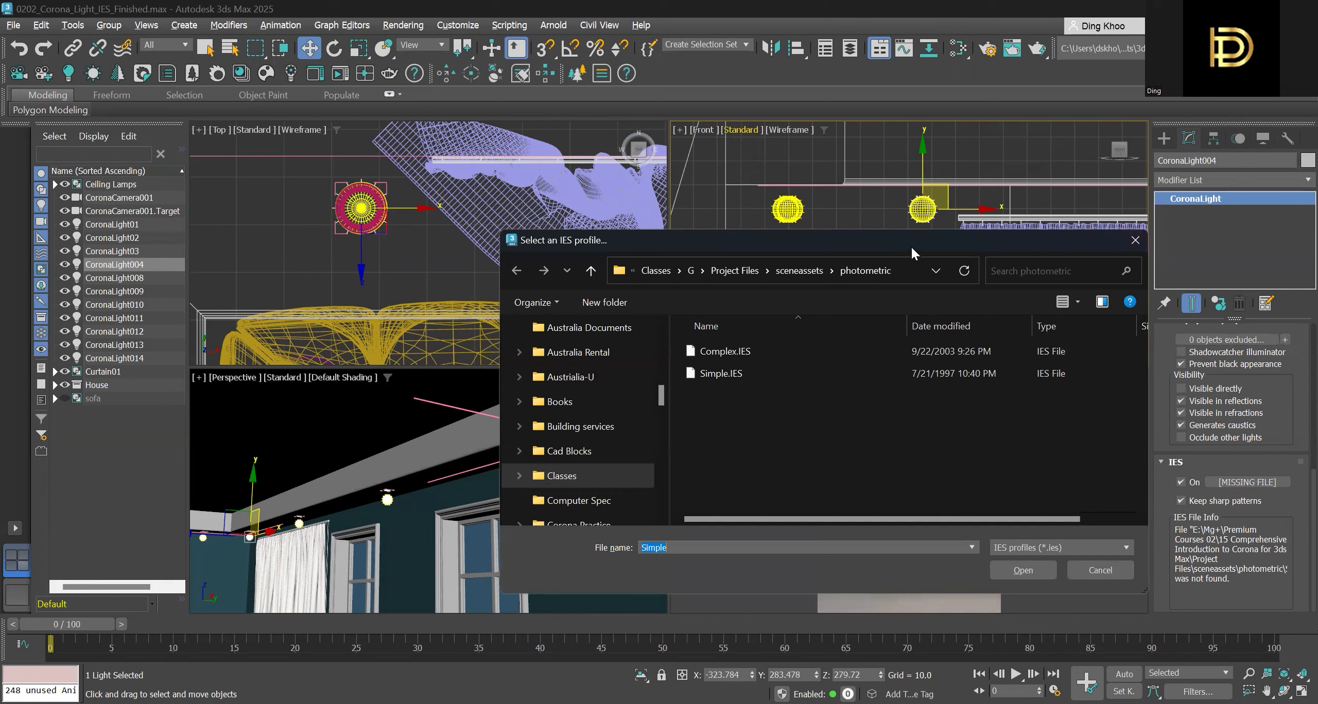
Load the Simple.IES profile from the photometric folder into CoronaLight004 in place of its missing IES file
drag(911, 246, 421, 104)
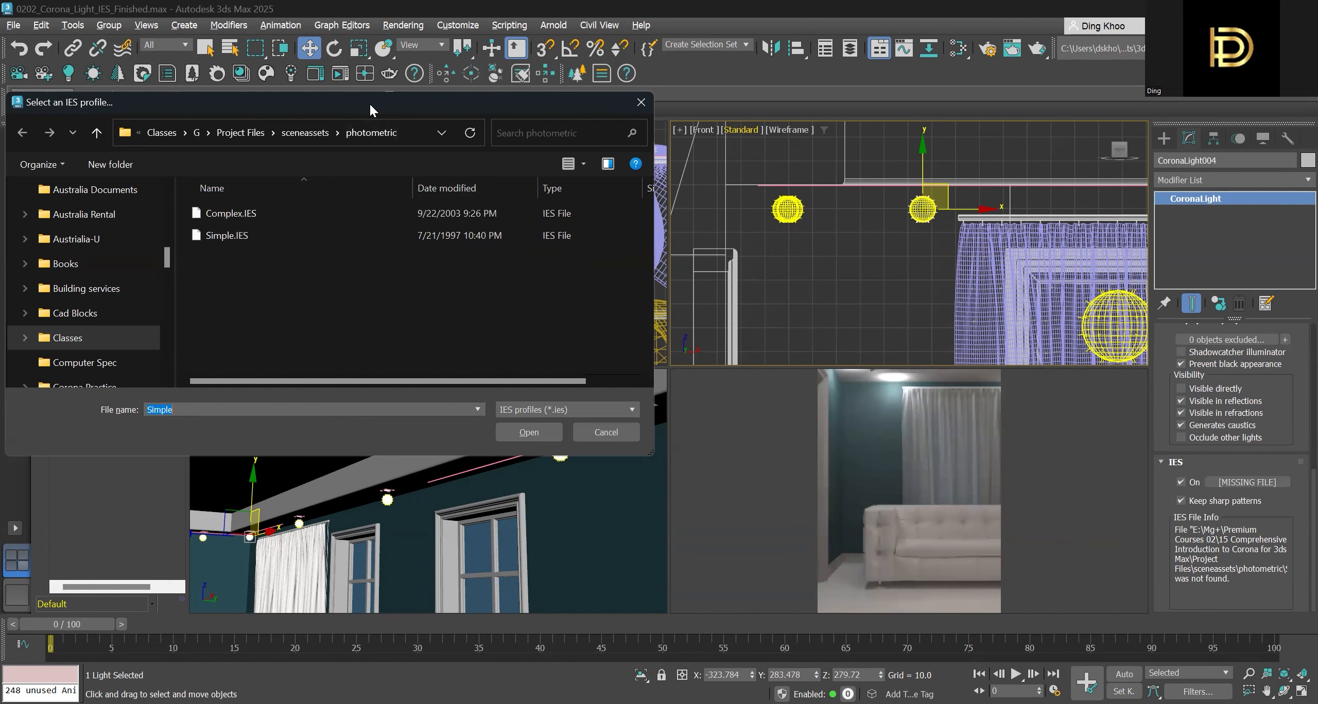
drag(373, 106, 496, 202)
click(364, 309)
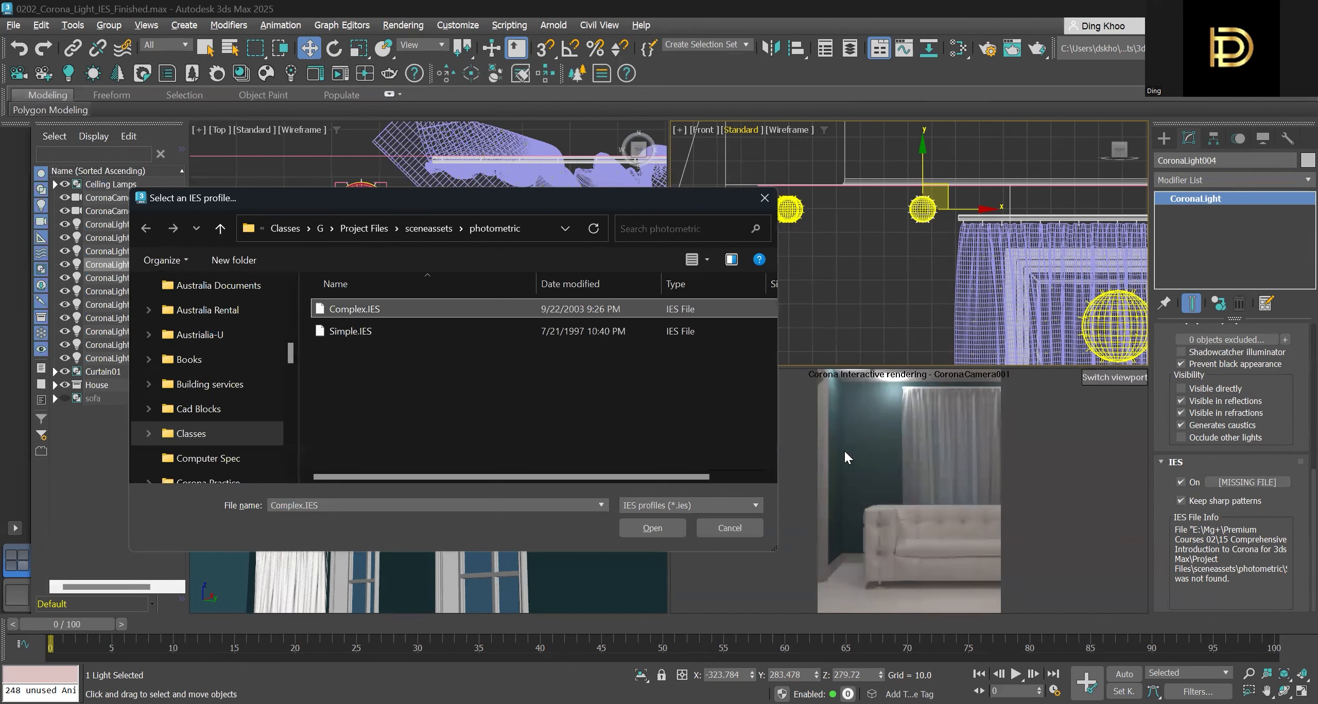
click(655, 529)
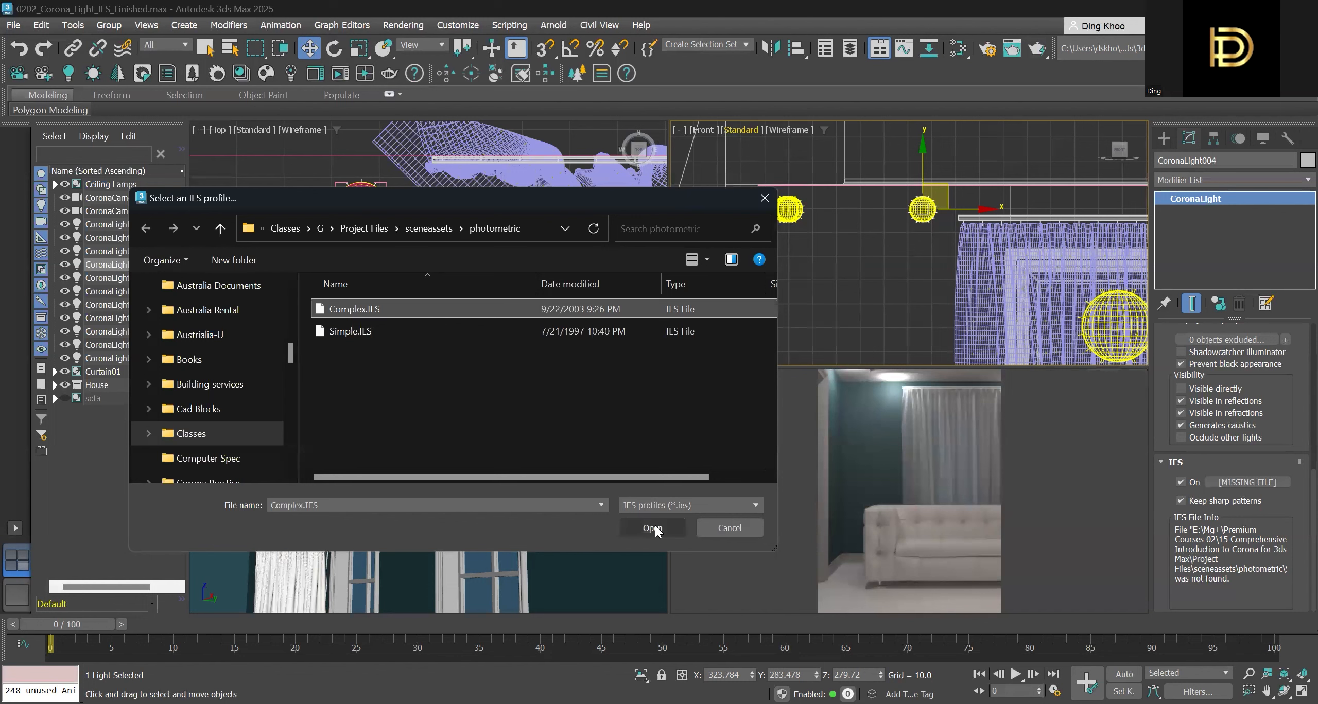
click(554, 332)
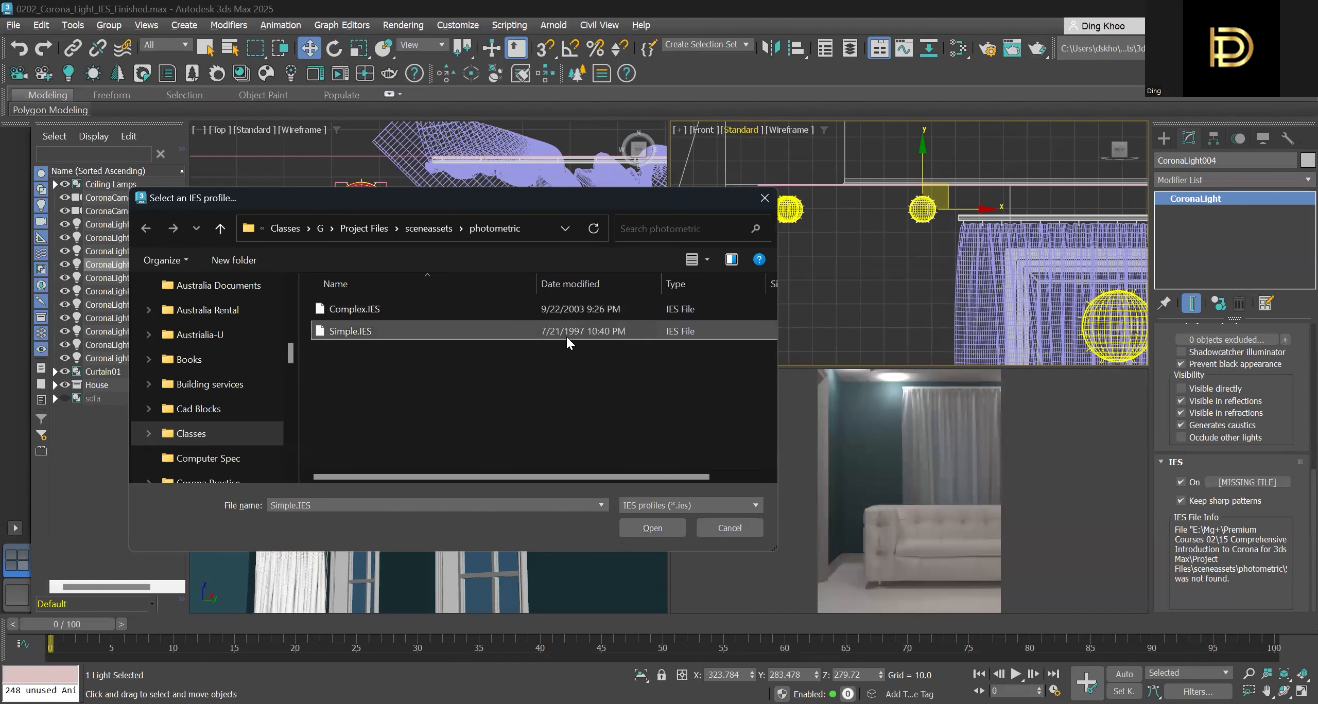
click(674, 529)
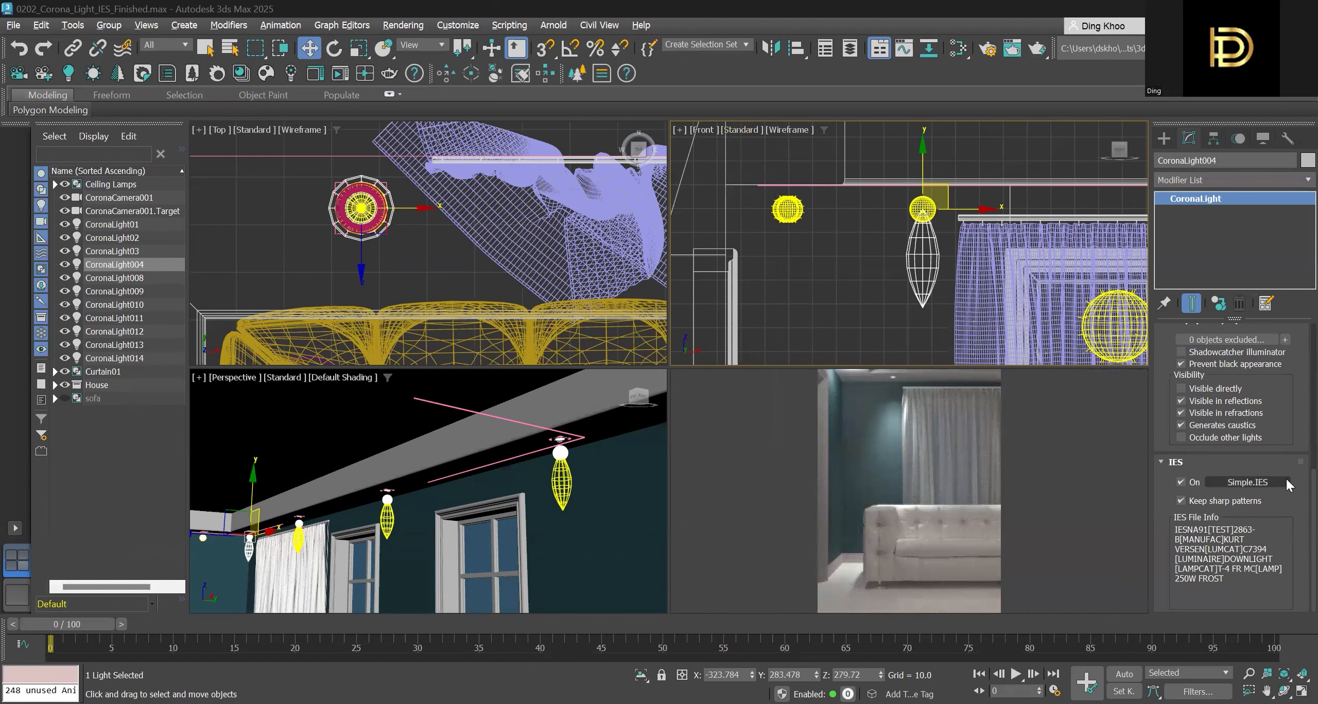
Replace the IES profile of CoronaLight004 with Complex.IES from the photometric folder
click(1240, 479)
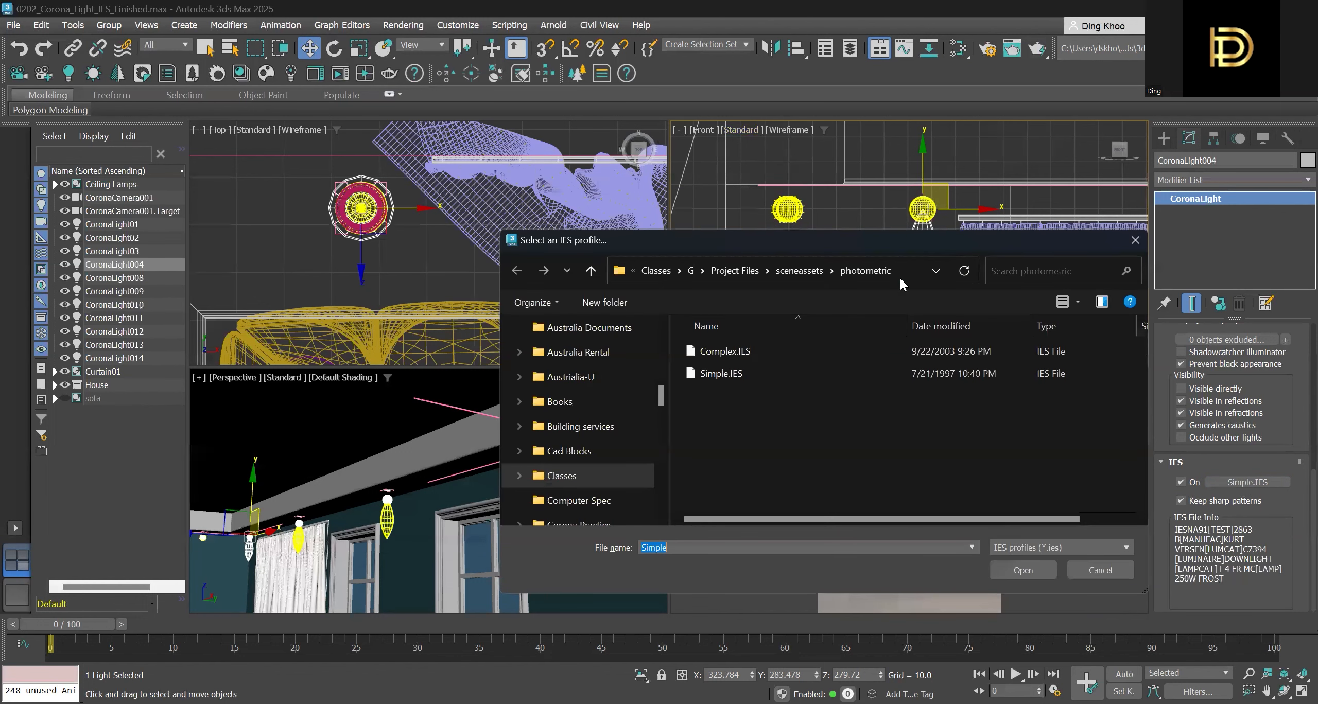
click(770, 352)
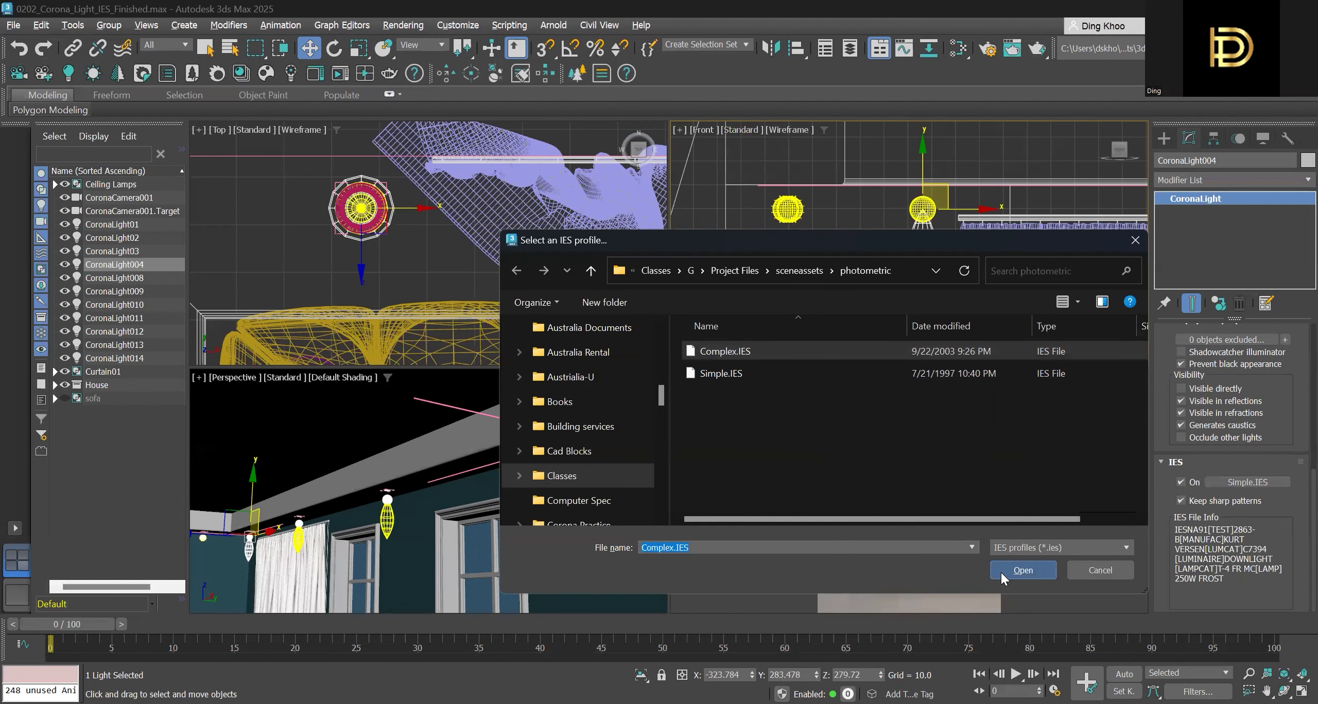
click(1025, 571)
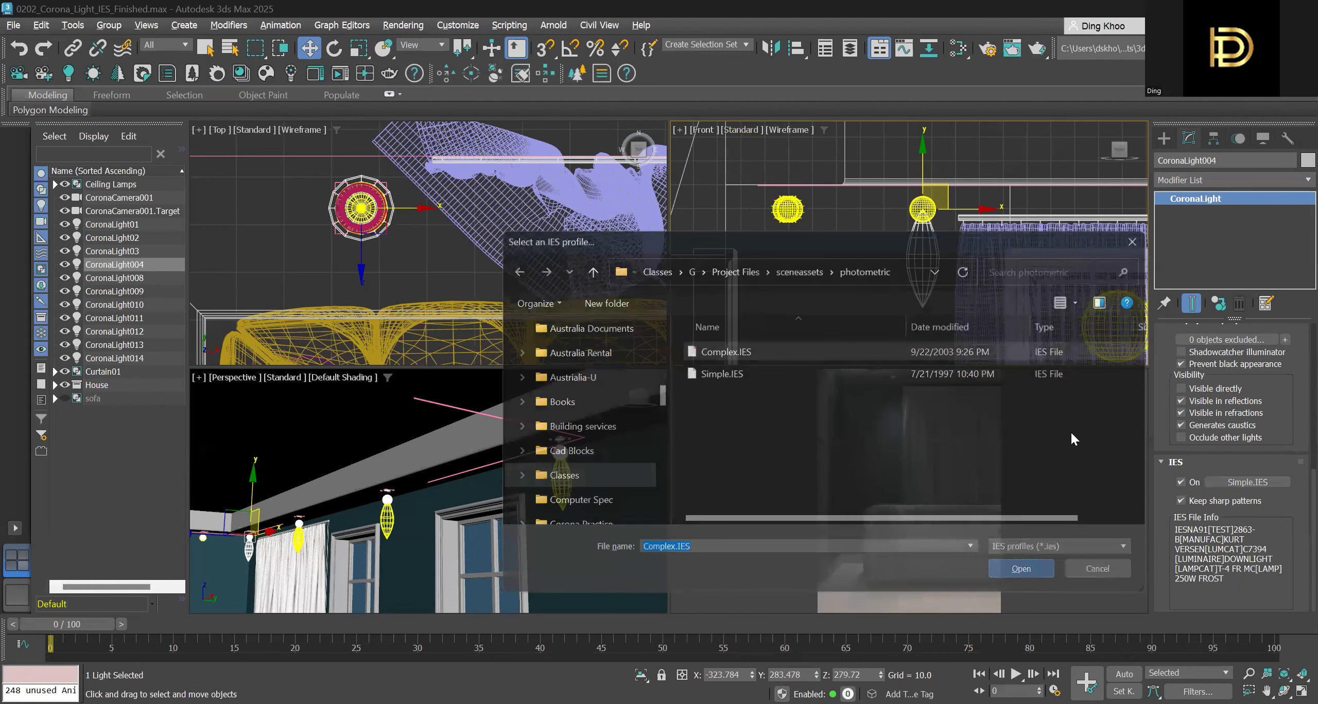